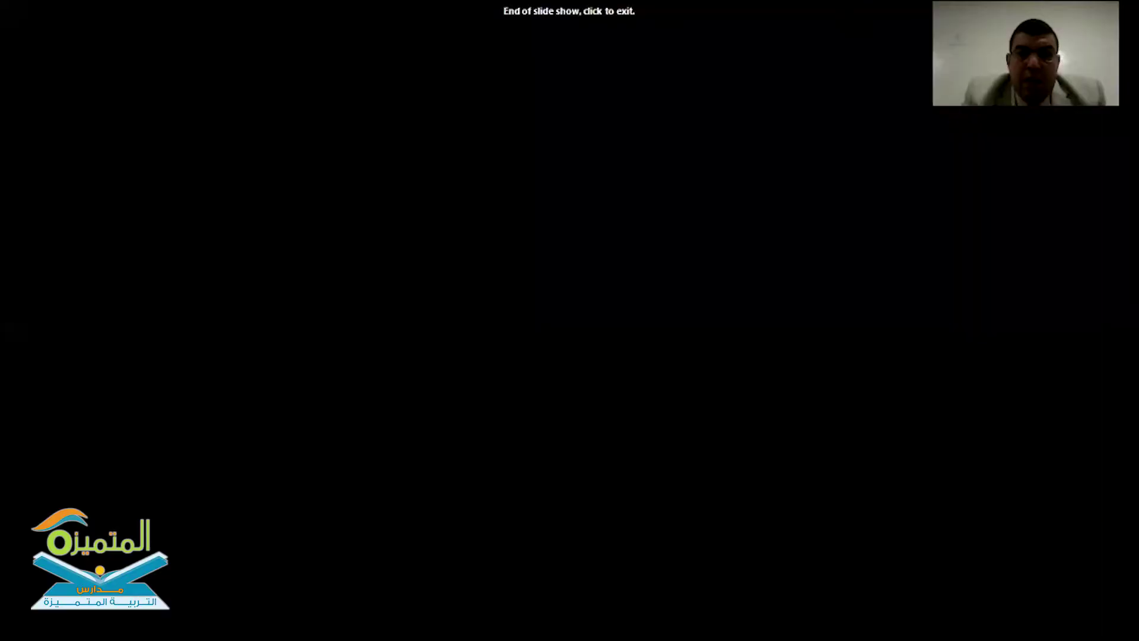
Exit the finished slide show and bring up the Windows desktop.
{"action": "left_click", "coordinate": [20, 623]}
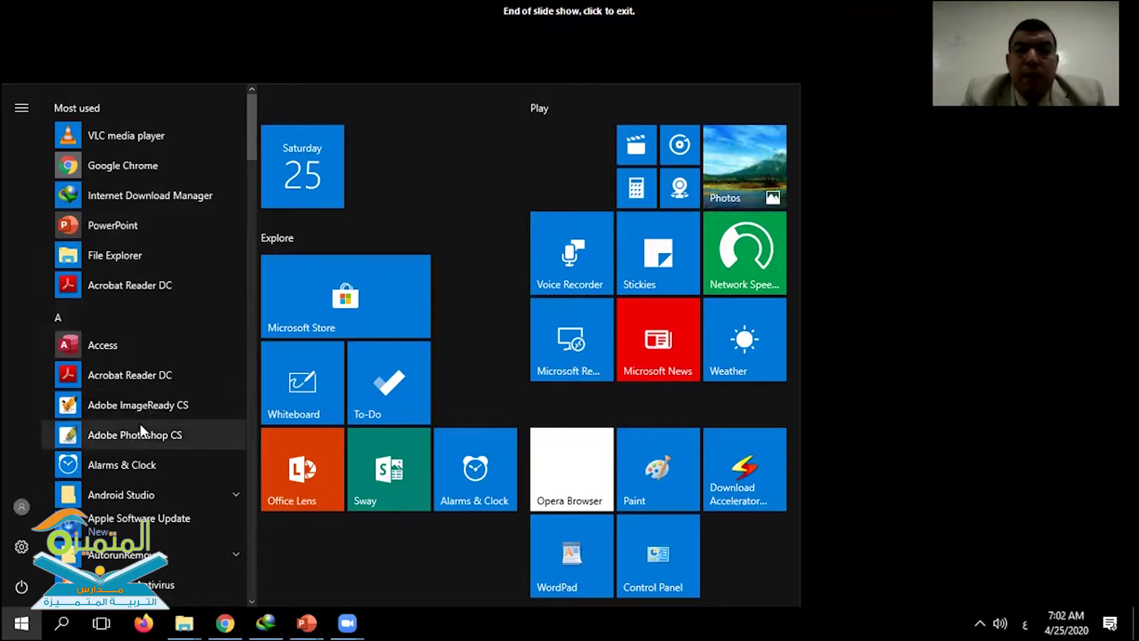
{"action": "key", "text": "Escape"}
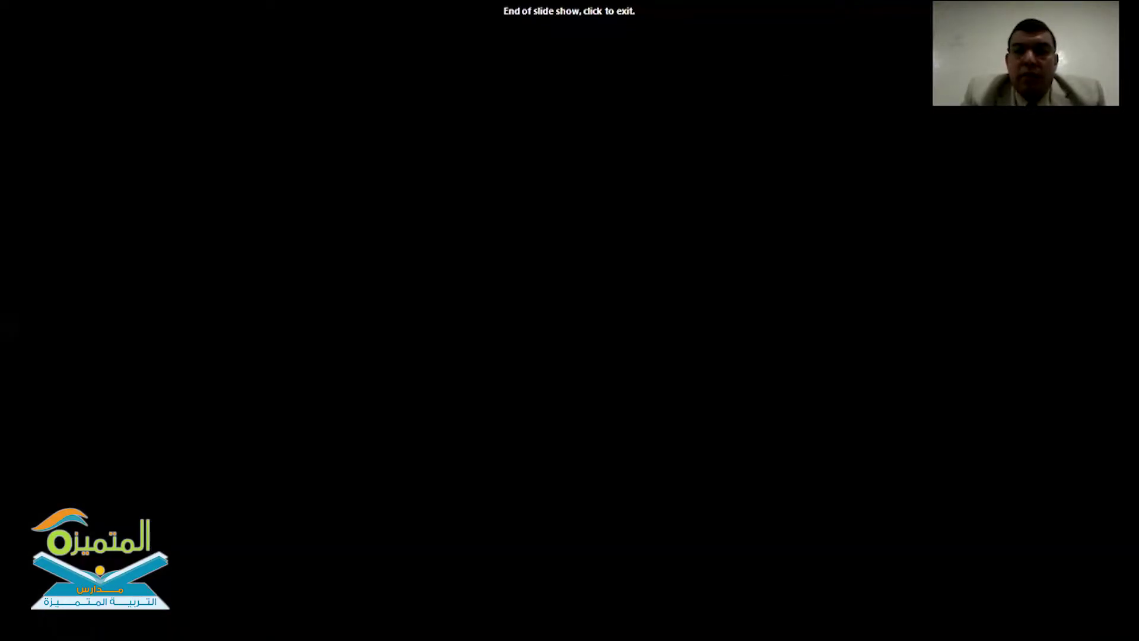
{"action": "left_click", "coordinate": [774, 256]}
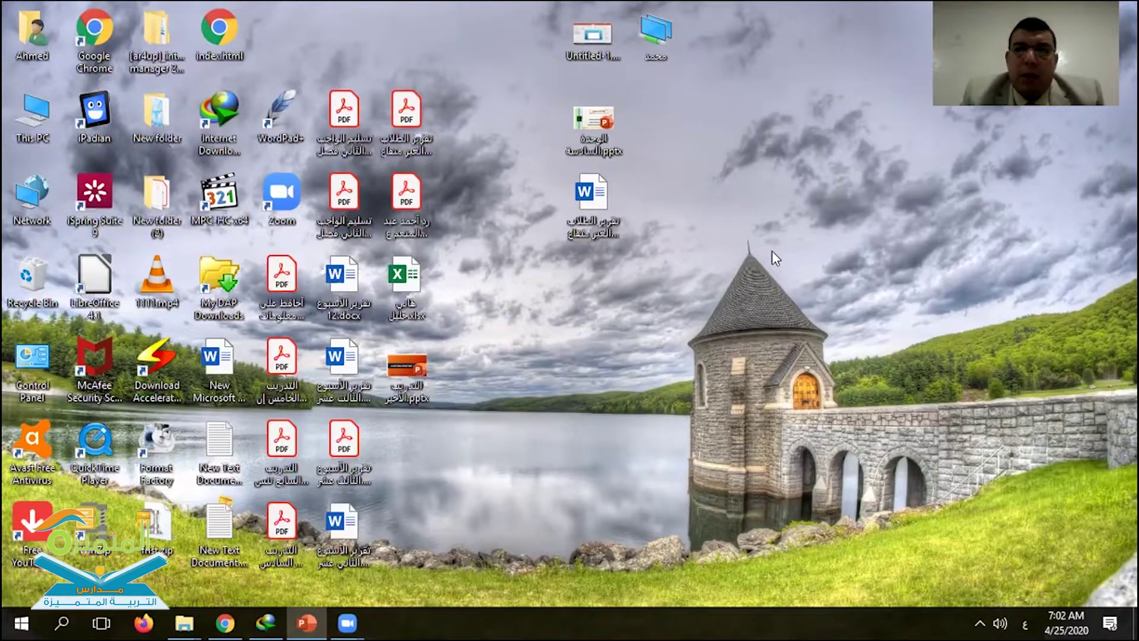
Create a new folder in the empty area of the desktop and name it "الصف الثالث".
{"action": "right_click", "coordinate": [773, 257]}
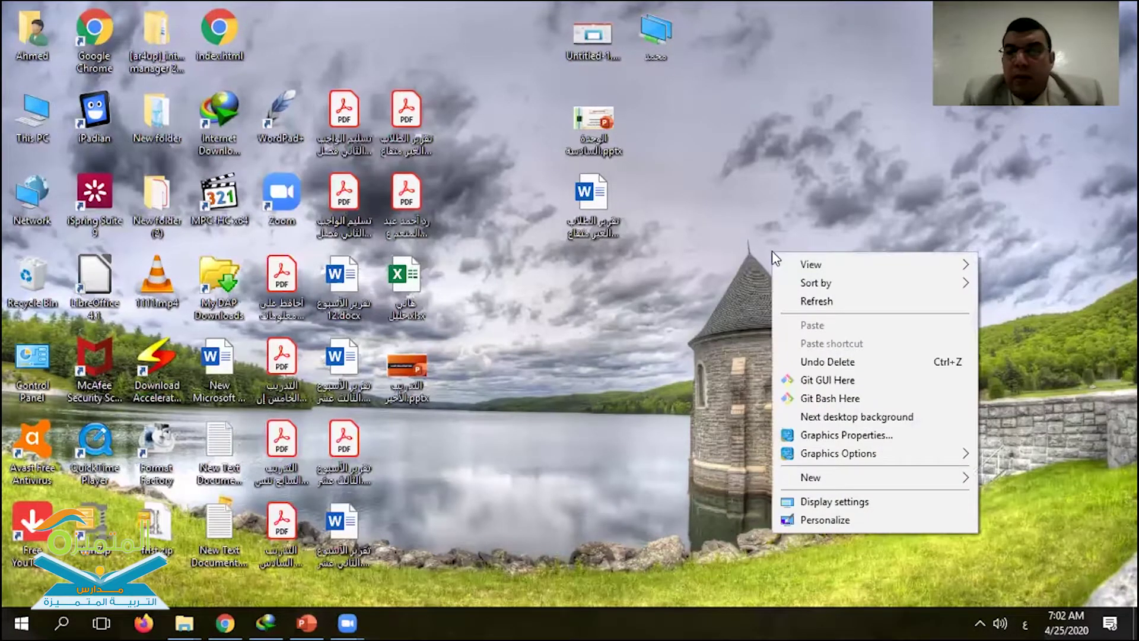
{"action": "mouse_move", "coordinate": [889, 475]}
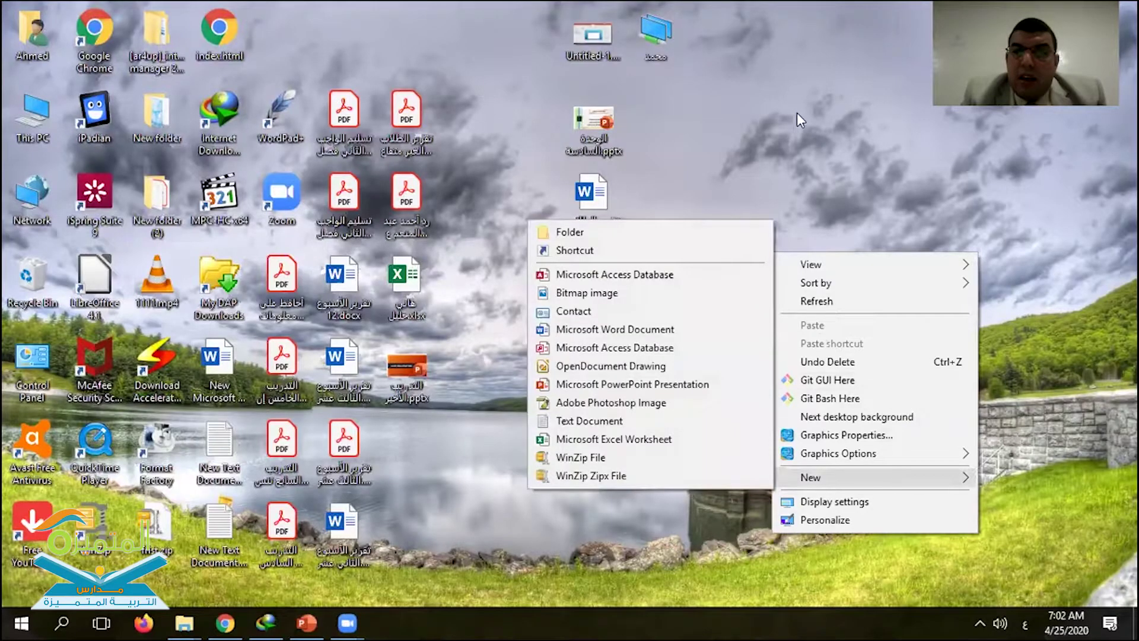
{"action": "right_click", "coordinate": [803, 165]}
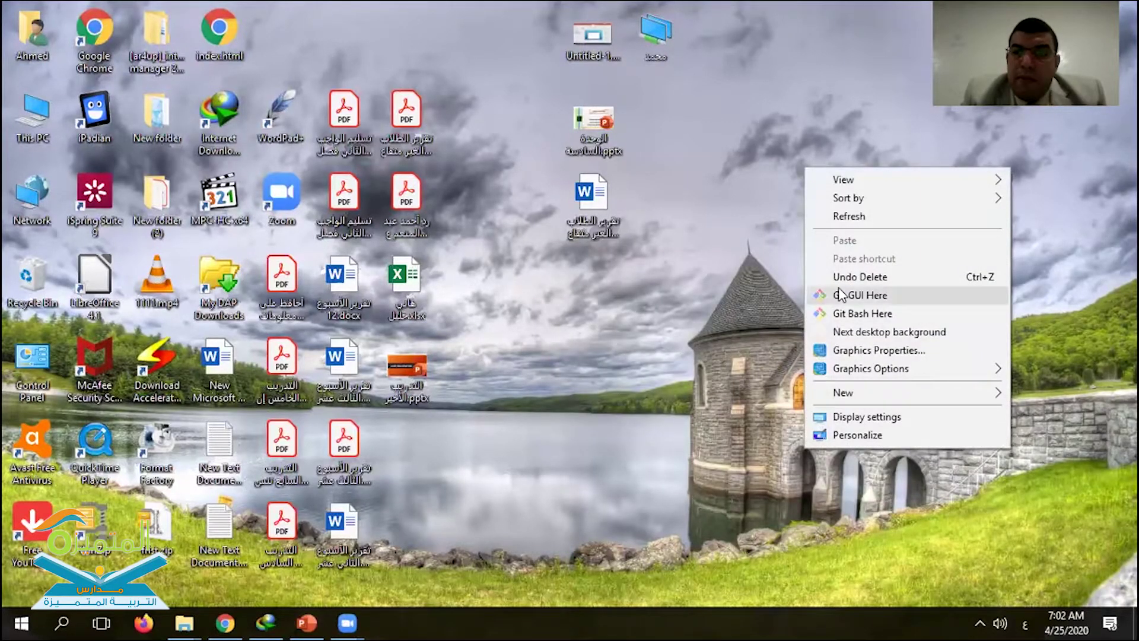
{"action": "mouse_move", "coordinate": [865, 391]}
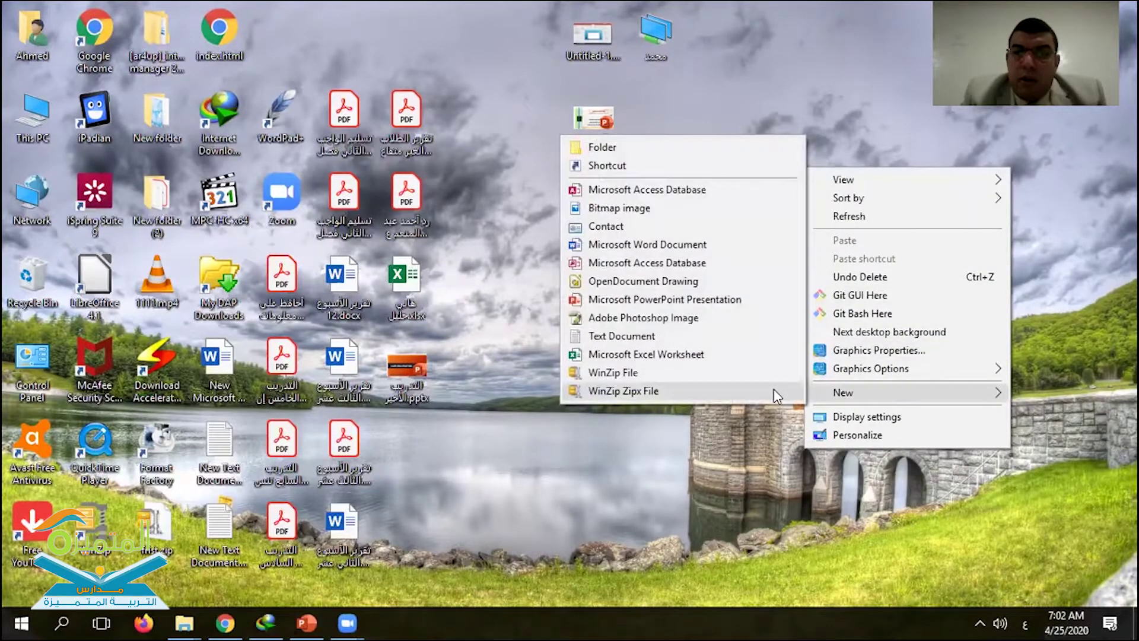
{"action": "left_click", "coordinate": [615, 147]}
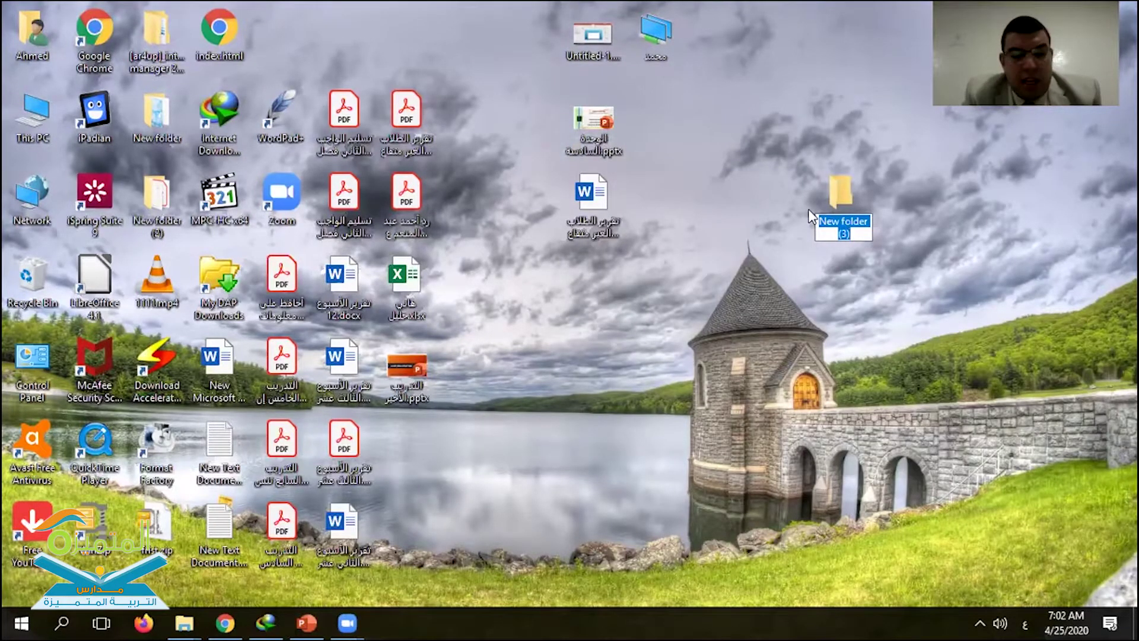
{"action": "type", "text": "الصف ال"}
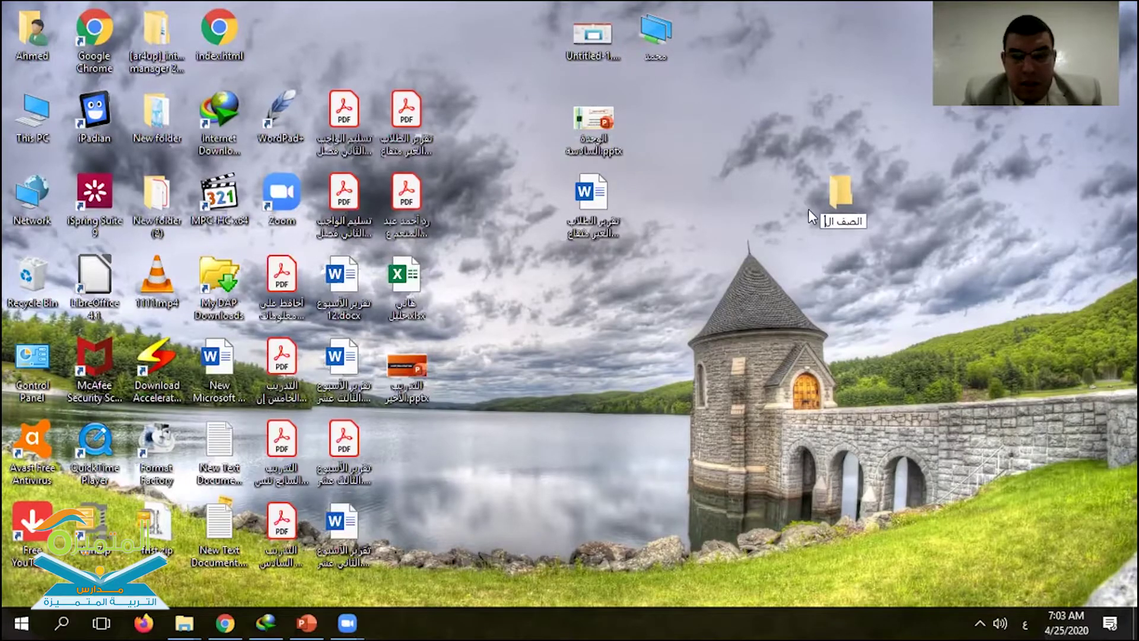
{"action": "type", "text": "أثالث"}
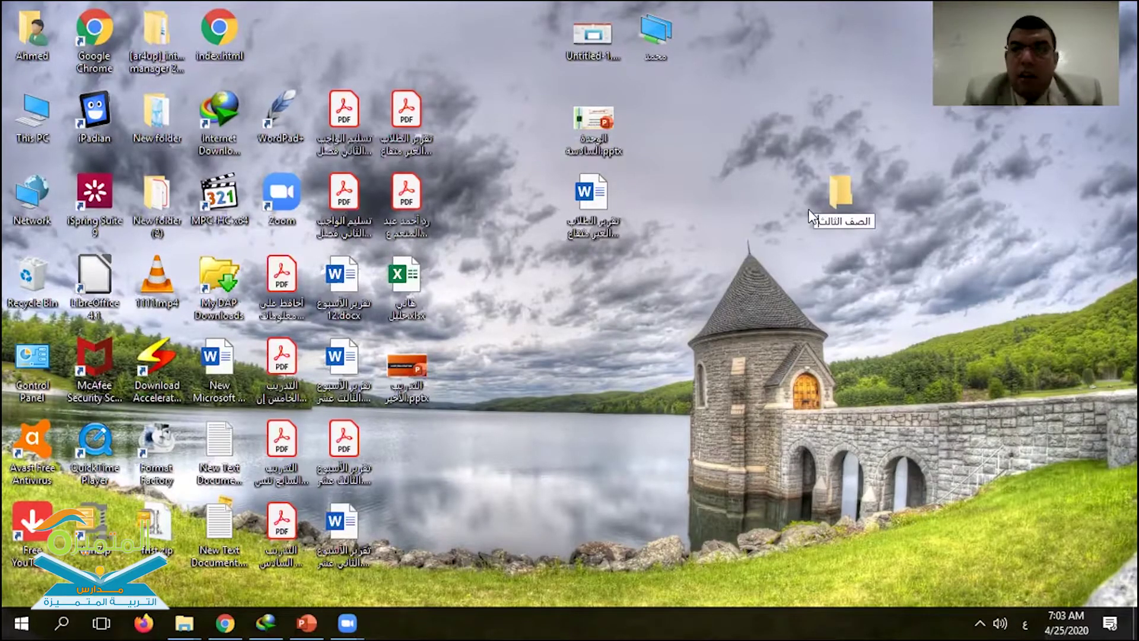
{"action": "key", "text": "Return"}
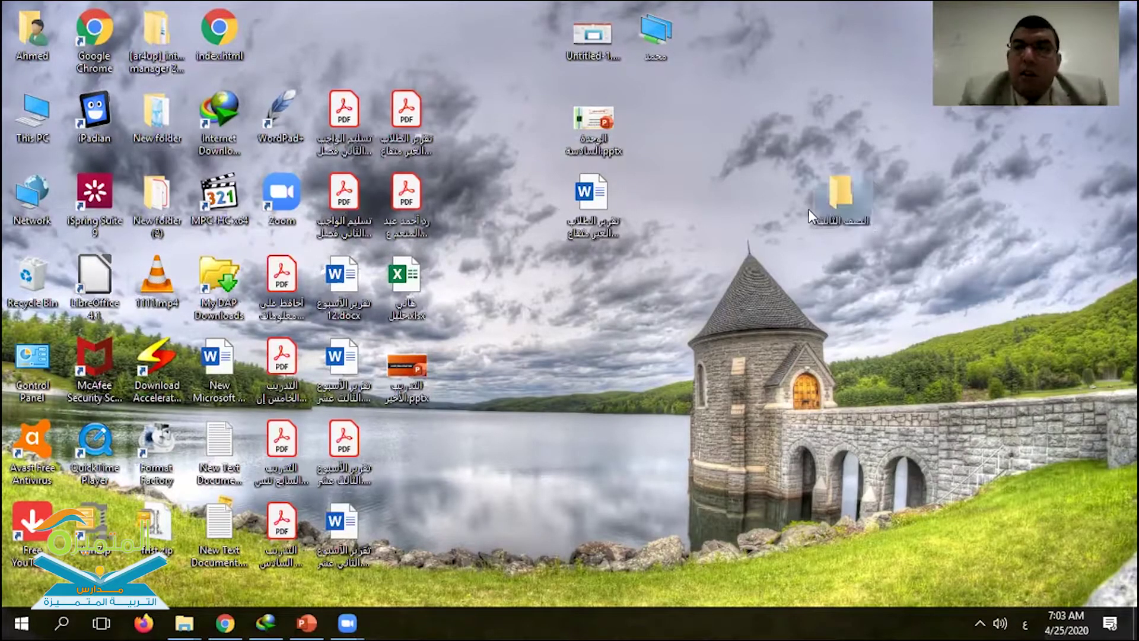
Move the student report PDF and Word files, الوحدة السادسة.pptx and Untitled-1.jpg from the desktop into the "الصف الثالث" folder.
{"action": "double_click", "coordinate": [845, 204]}
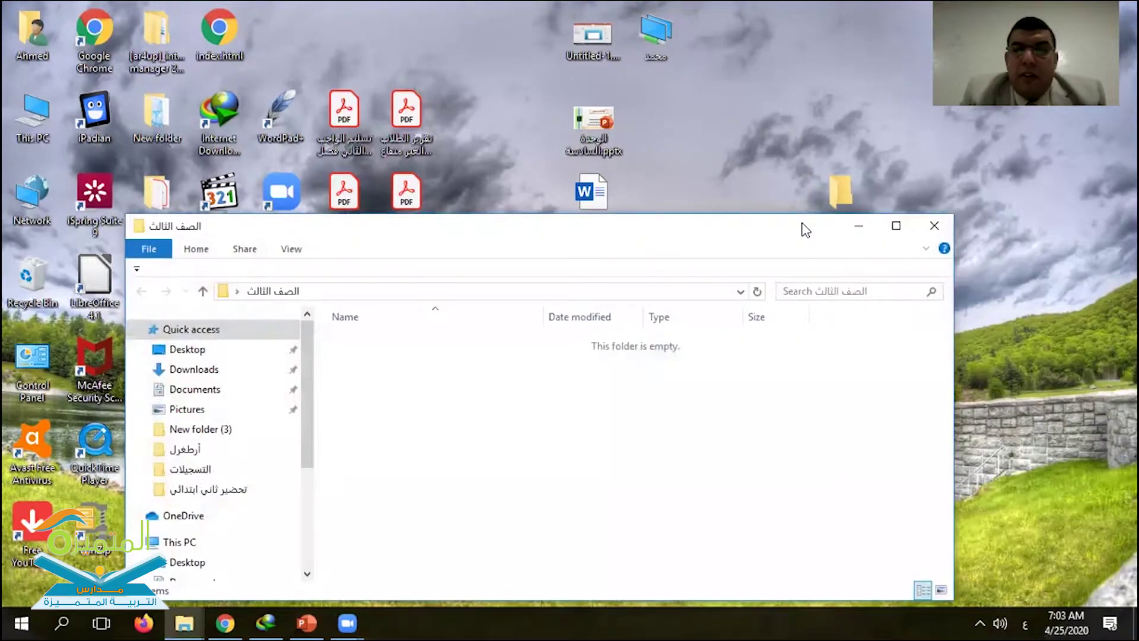
{"action": "left_click_drag", "start_coordinate": [802, 225], "coordinate": [790, 191]}
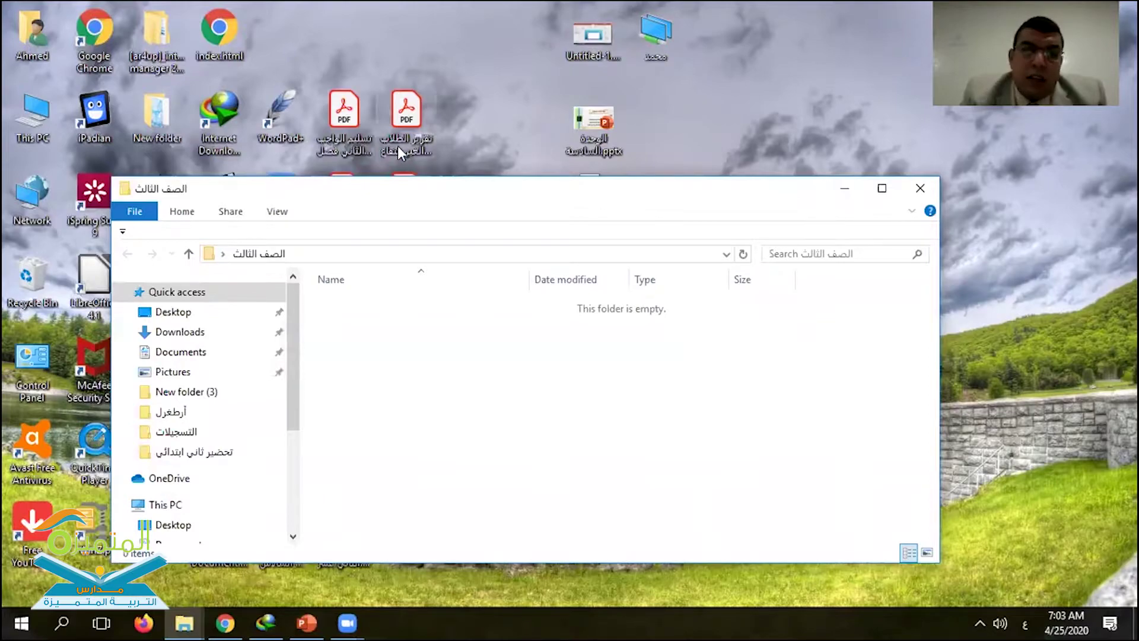
{"action": "left_click_drag", "start_coordinate": [396, 126], "coordinate": [472, 347]}
{"action": "left_click_drag", "start_coordinate": [584, 126], "coordinate": [468, 415]}
{"action": "left_click_drag", "start_coordinate": [582, 35], "coordinate": [450, 370]}
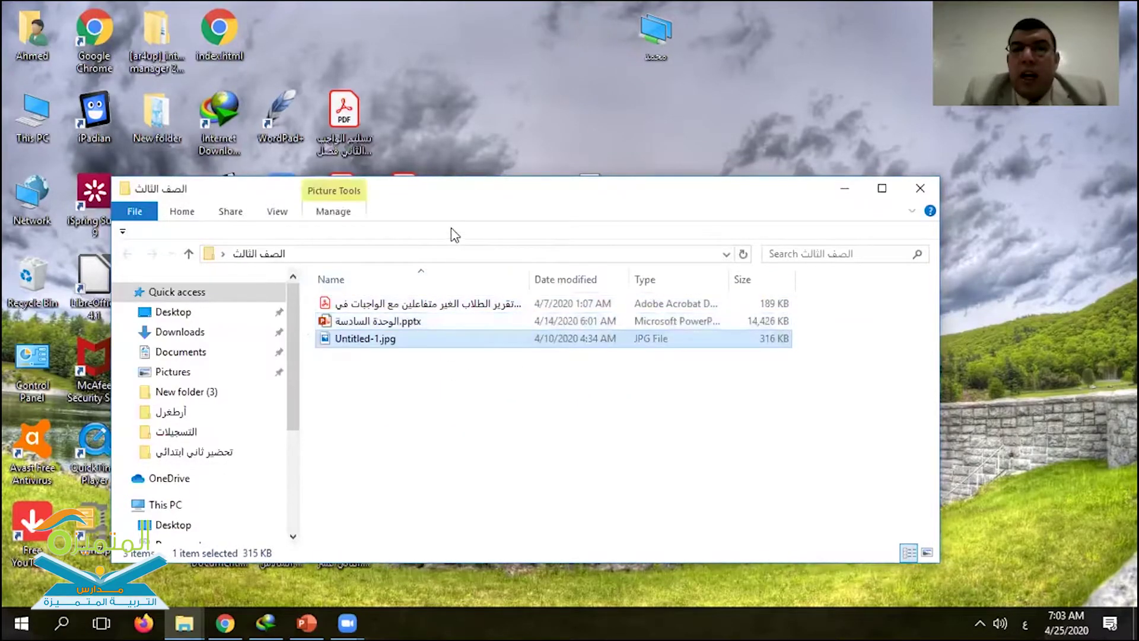
{"action": "left_click_drag", "start_coordinate": [486, 212], "coordinate": [495, 310]}
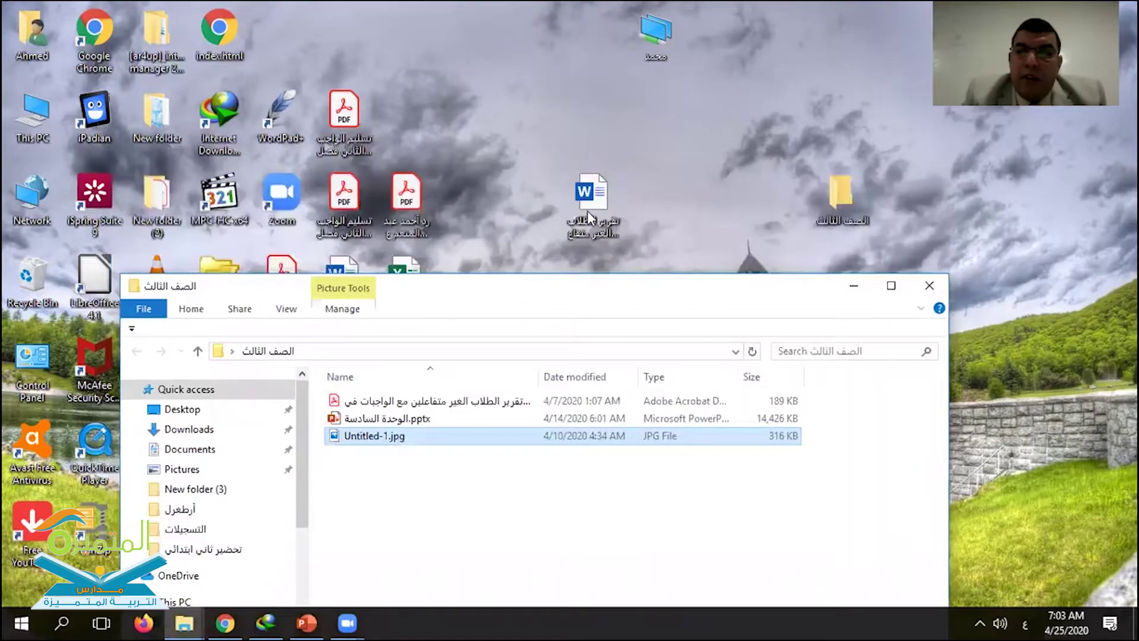
{"action": "left_click_drag", "start_coordinate": [587, 211], "coordinate": [436, 505]}
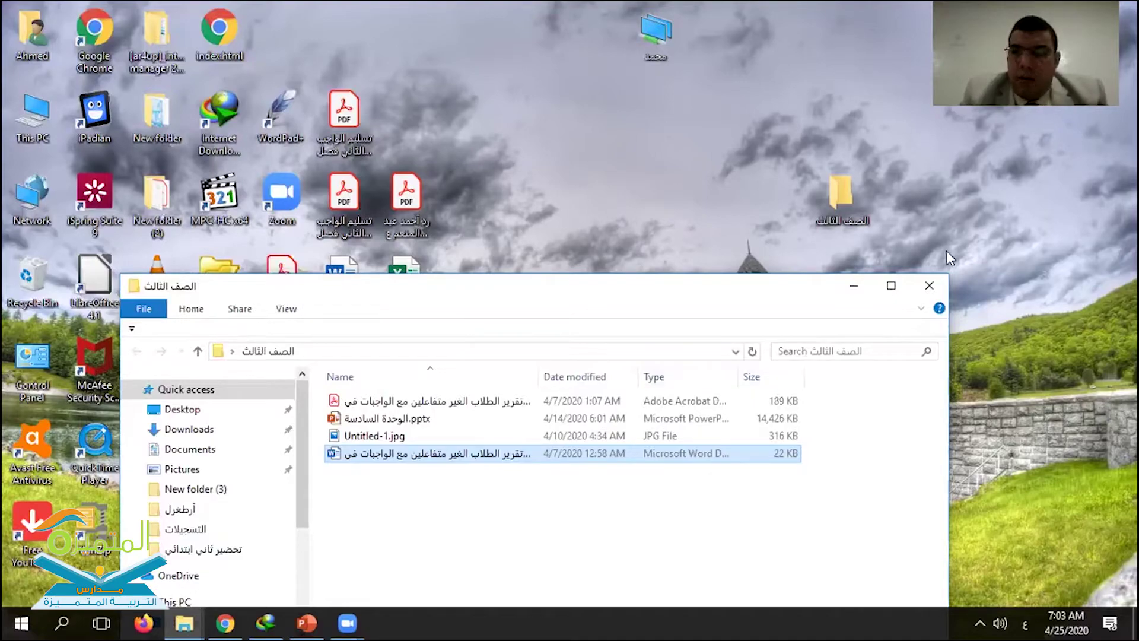
{"action": "left_click", "coordinate": [937, 284]}
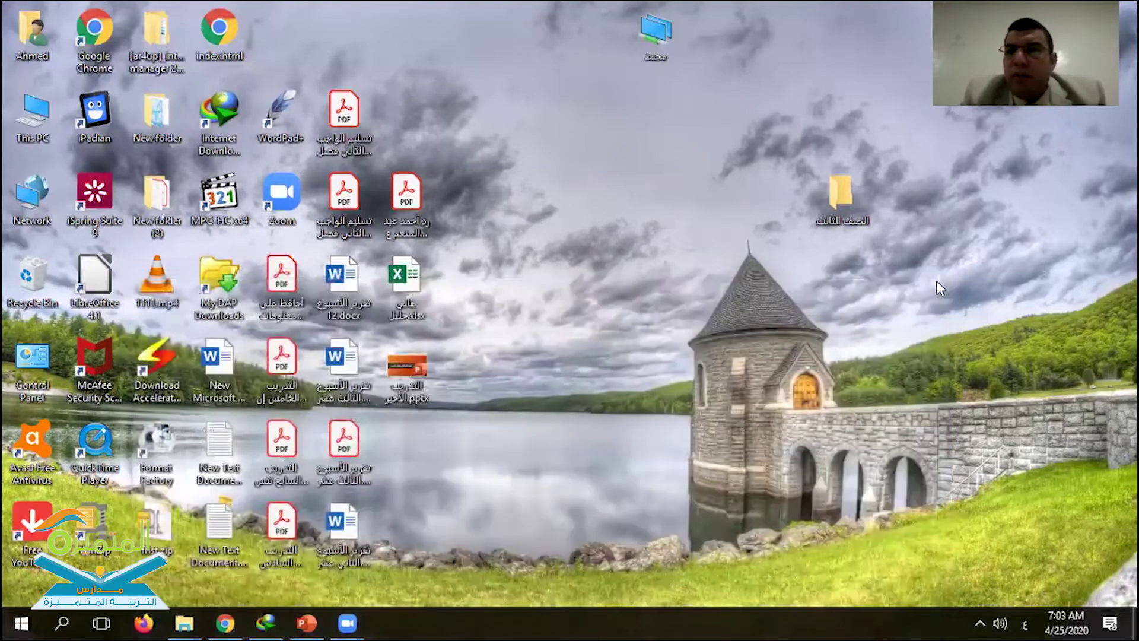
Move the "الصف الثالث" folder closer to the desktop's centre and rename it "مدارس التربية المتميزة".
{"action": "left_click_drag", "start_coordinate": [835, 211], "coordinate": [726, 215]}
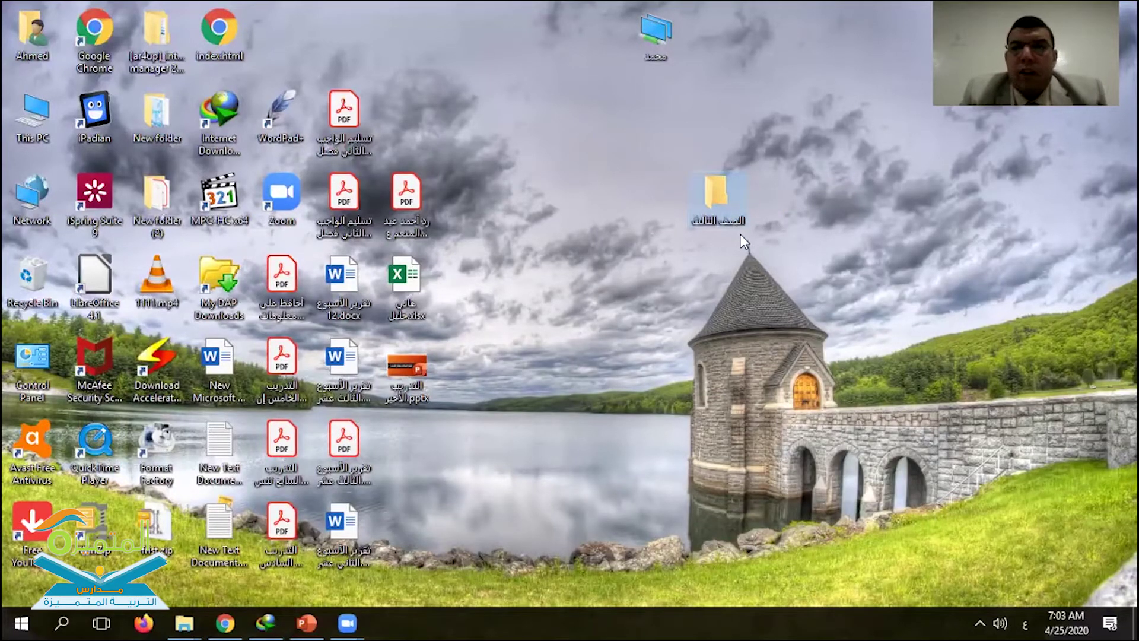
{"action": "right_click", "coordinate": [712, 202]}
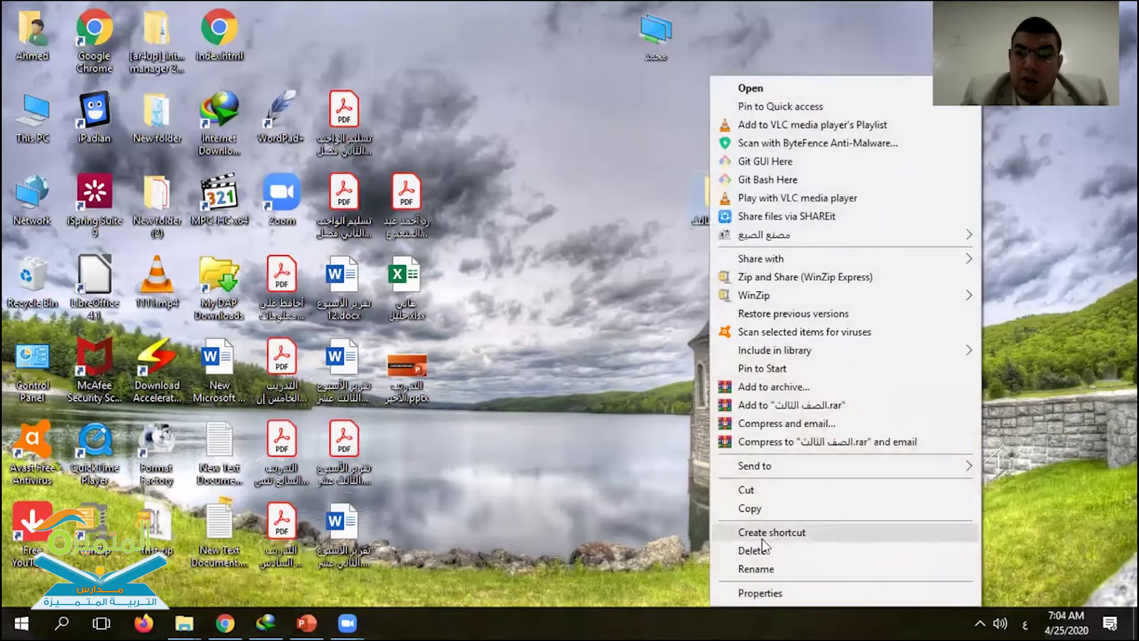
{"action": "left_click", "coordinate": [812, 573]}
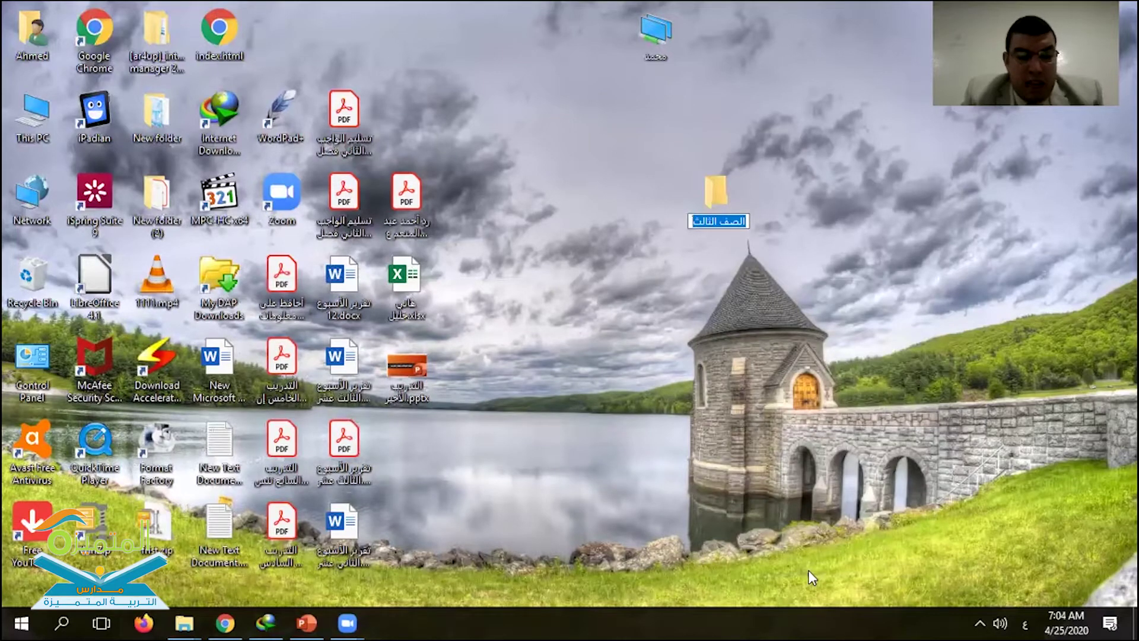
{"action": "type", "text": "مداري"}
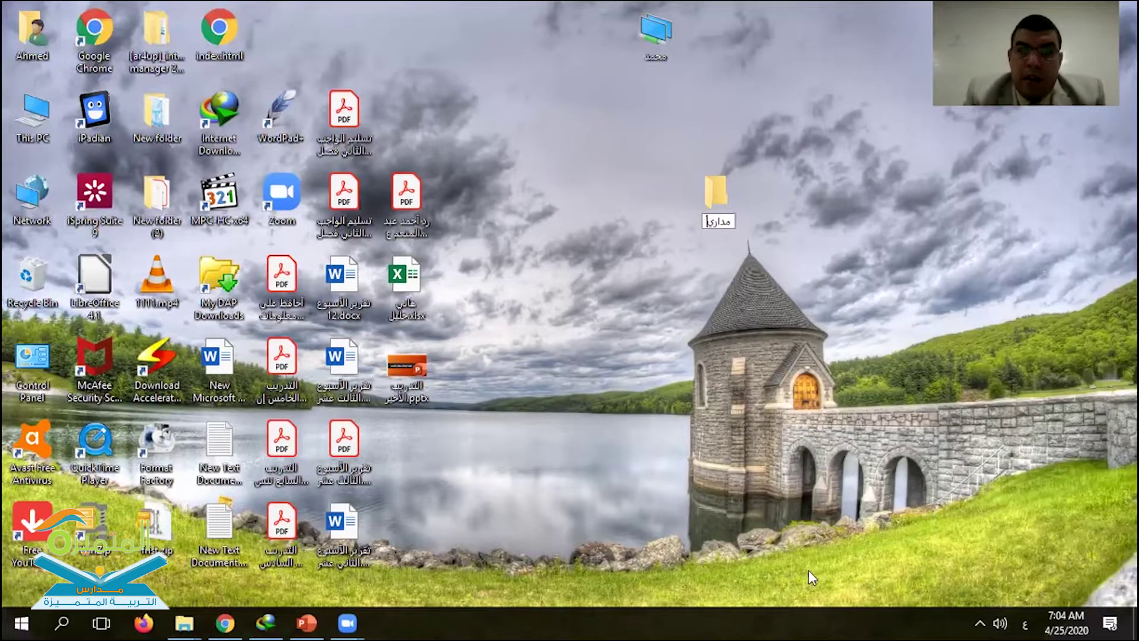
{"action": "key", "text": "BackSpace"}
{"action": "type", "text": "س التربية الم"}
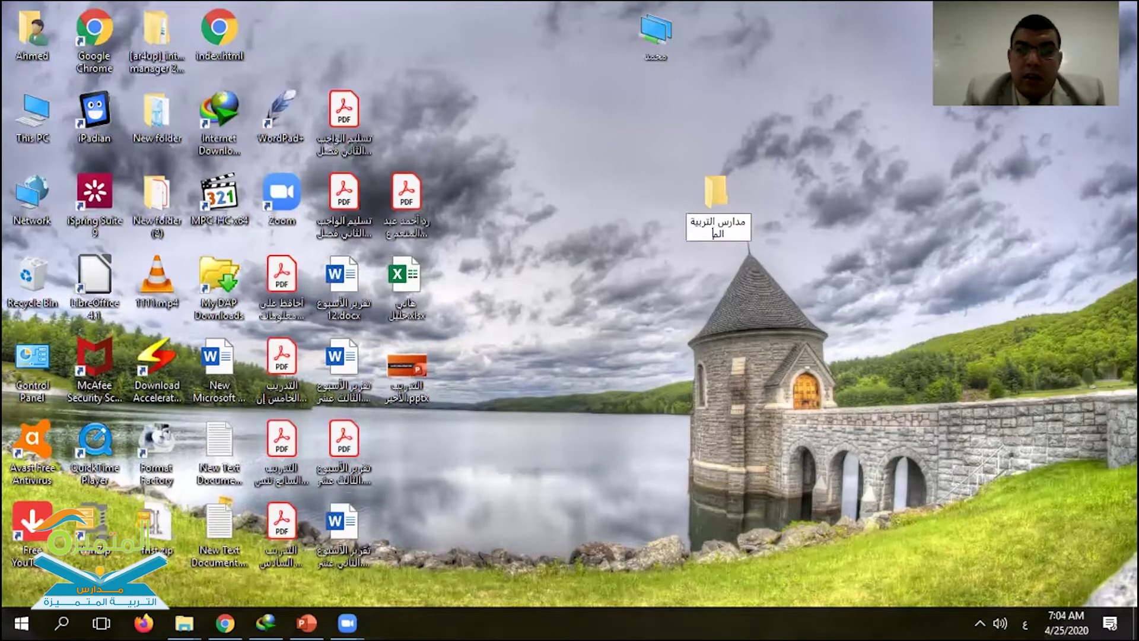
{"action": "type", "text": "تميزة"}
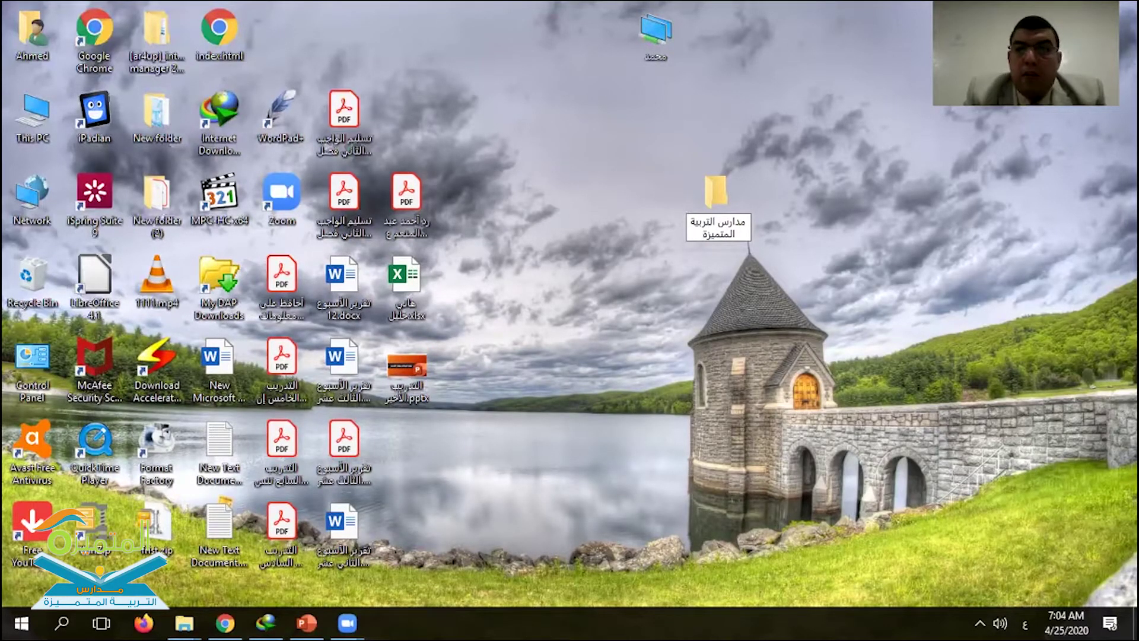
{"action": "key", "text": "Return"}
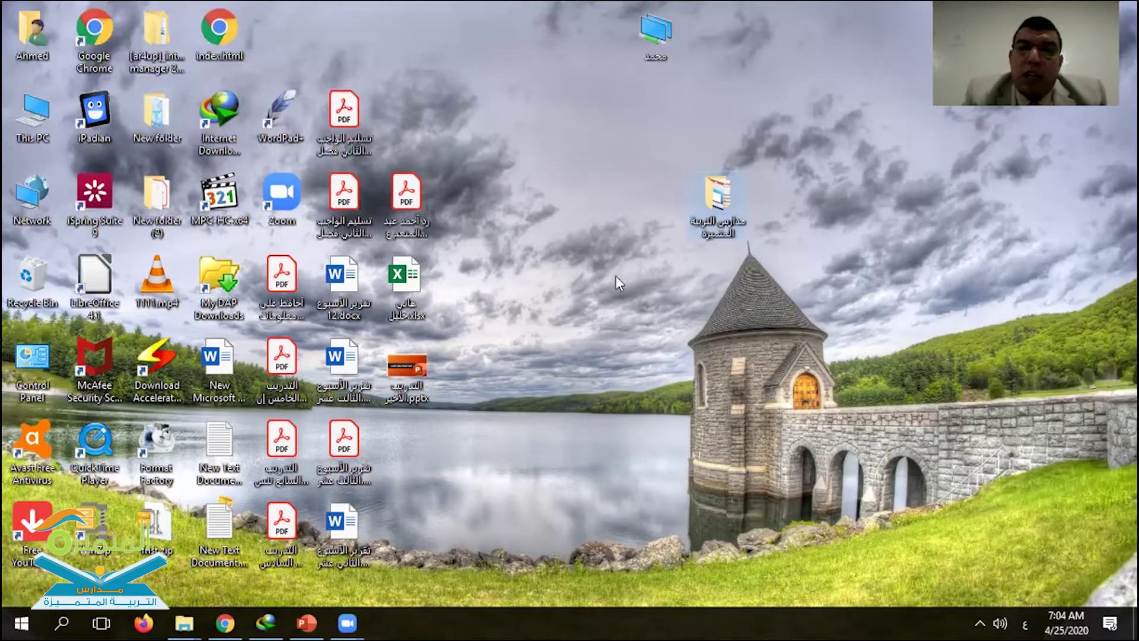
Open the icon chooser in the properties of the "مدارس التربية المتميزة" folder.
{"action": "mouse_move", "coordinate": [715, 196]}
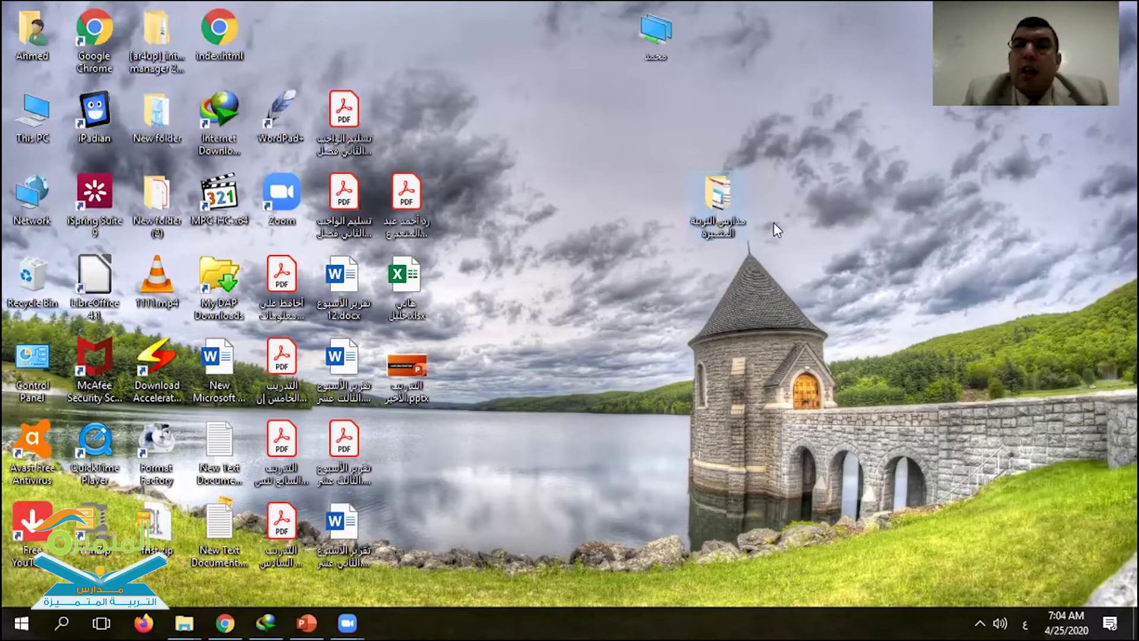
{"action": "right_click", "coordinate": [700, 194]}
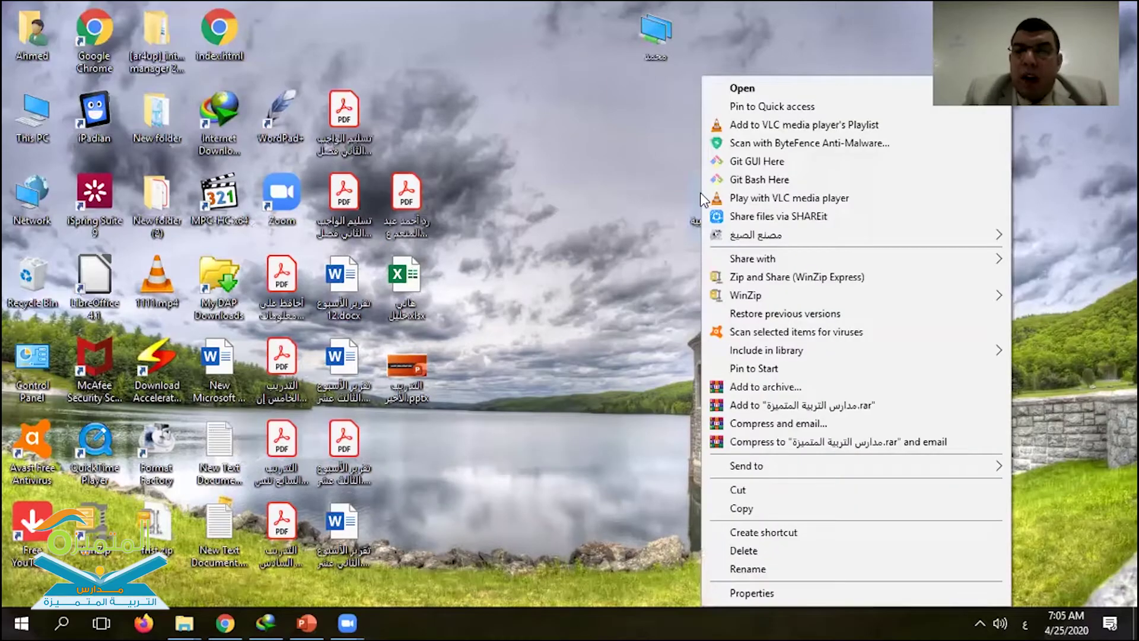
{"action": "left_click", "coordinate": [797, 589]}
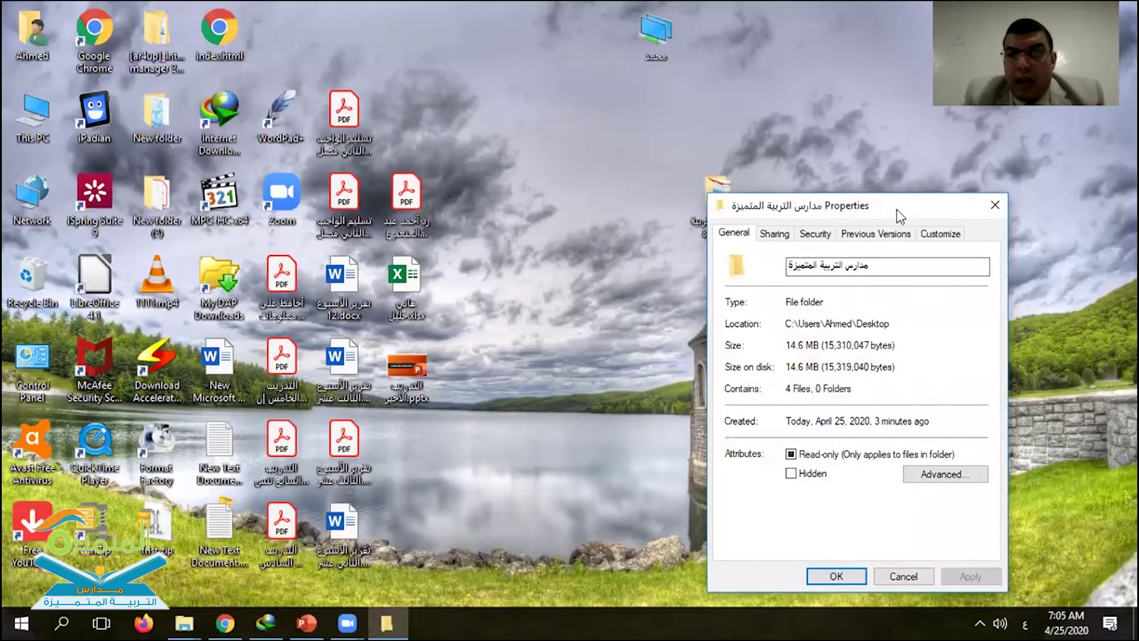
{"action": "left_click_drag", "start_coordinate": [896, 209], "coordinate": [464, 167]}
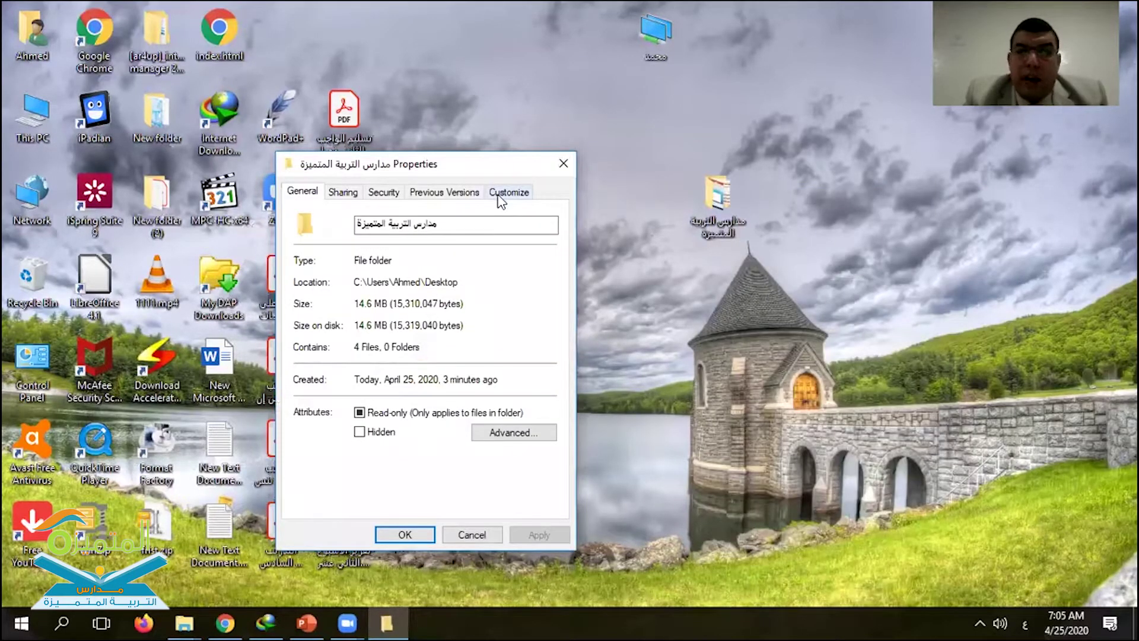
{"action": "left_click", "coordinate": [501, 196]}
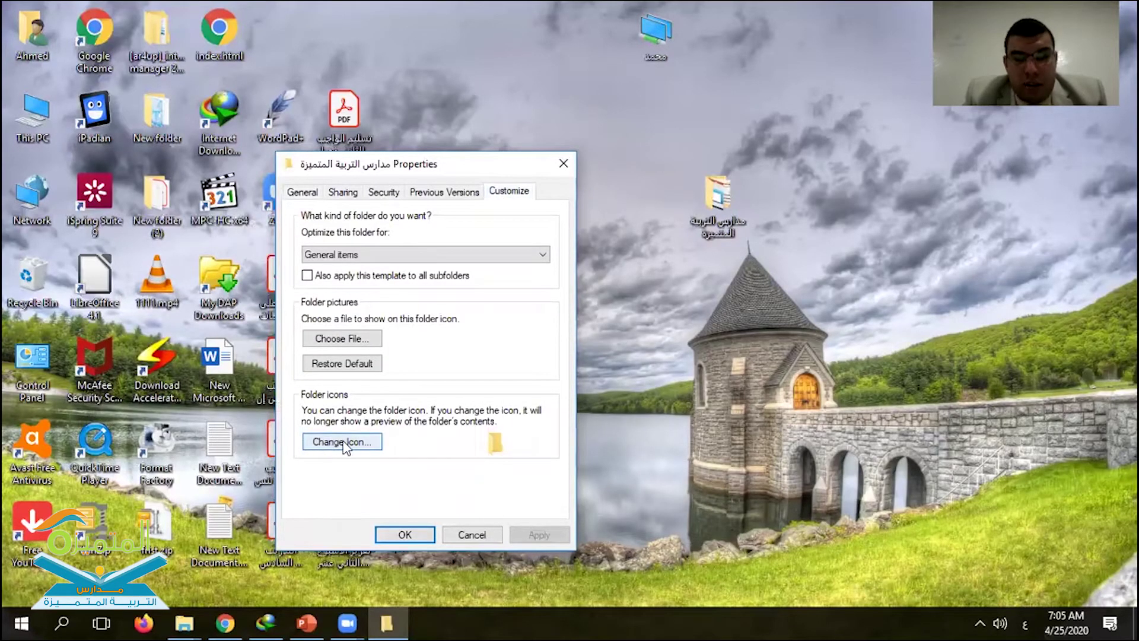
{"action": "left_click", "coordinate": [309, 446]}
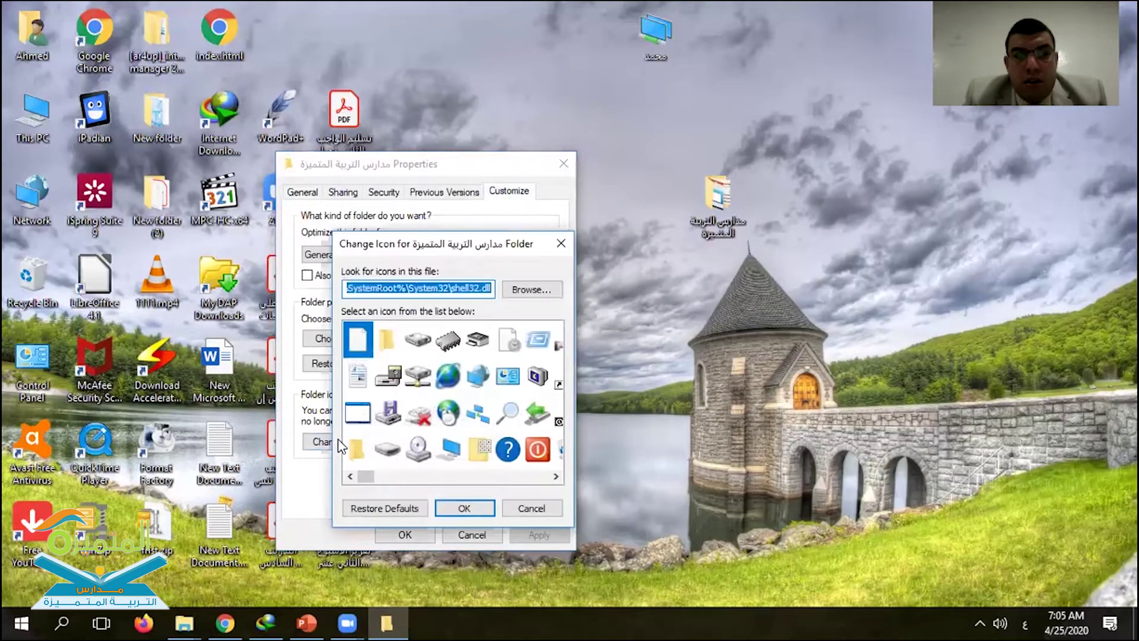
Browse the icons in shell32.dll, assign the blue-green globe icon to the folder and apply the properties.
{"action": "left_click", "coordinate": [448, 376]}
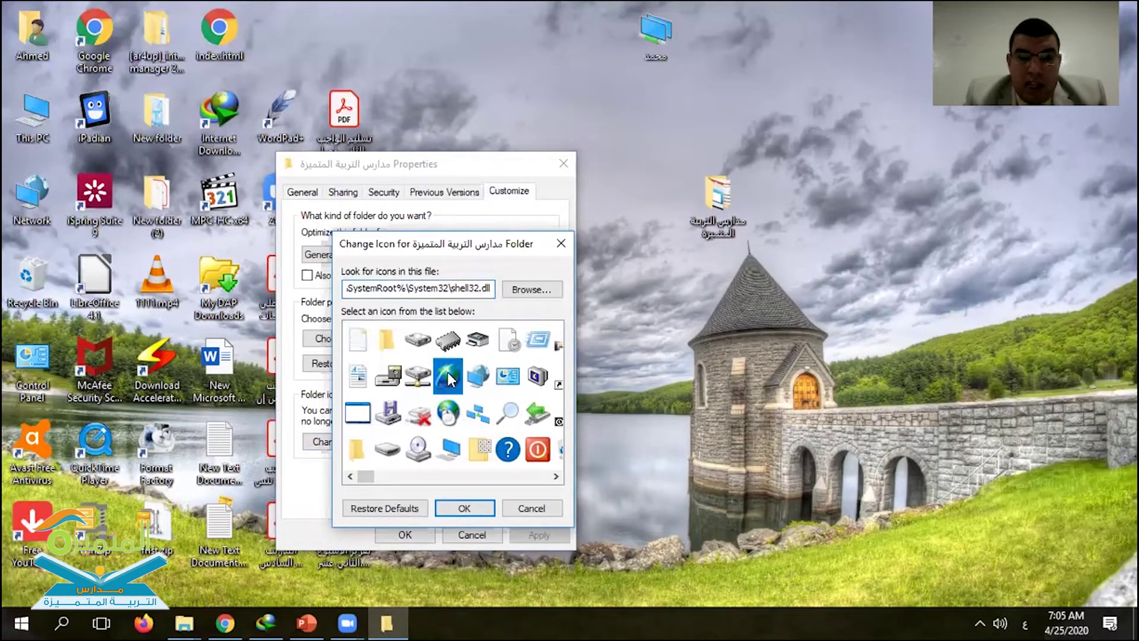
{"action": "left_click", "coordinate": [428, 472]}
{"action": "left_click", "coordinate": [473, 476]}
{"action": "left_click", "coordinate": [474, 482]}
{"action": "left_click", "coordinate": [472, 479]}
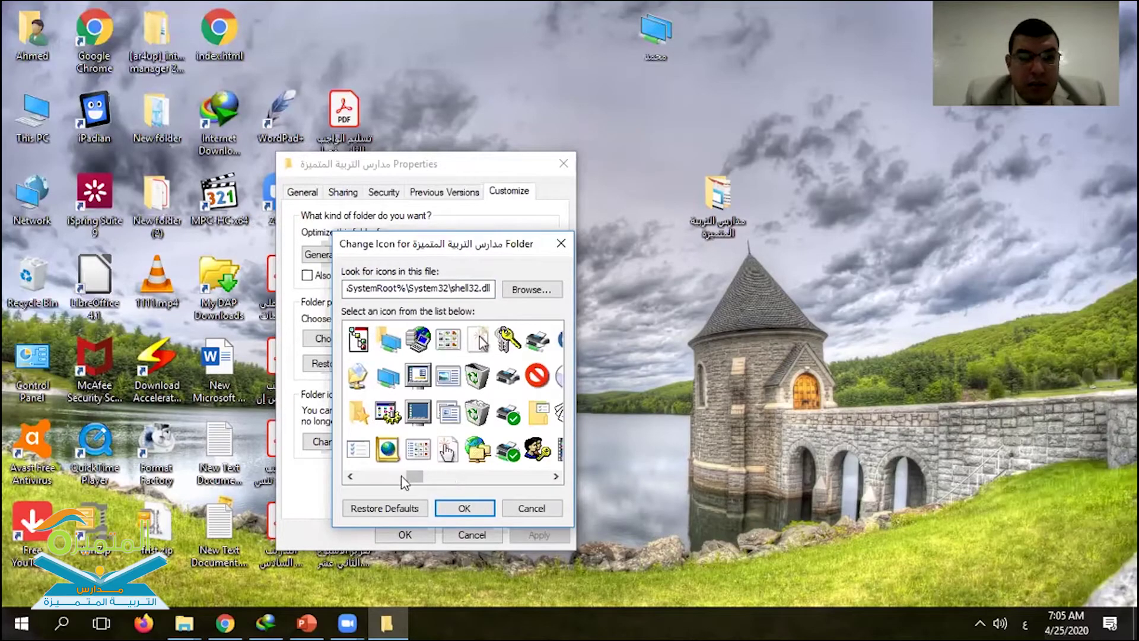
{"action": "left_click", "coordinate": [361, 478]}
{"action": "left_click", "coordinate": [361, 478]}
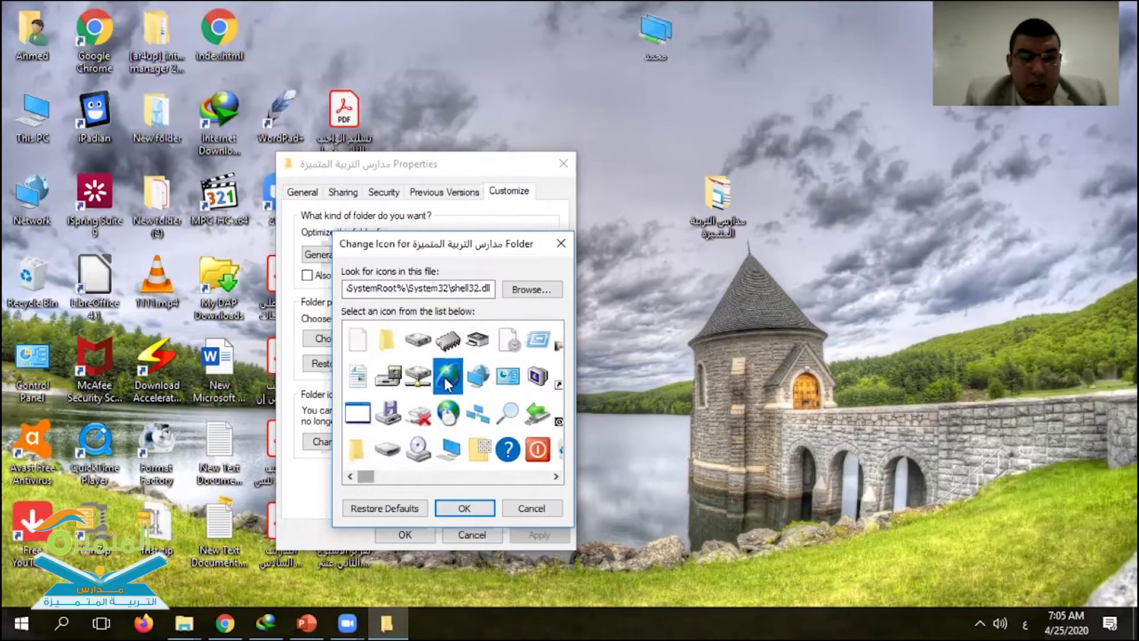
{"action": "left_click", "coordinate": [462, 507]}
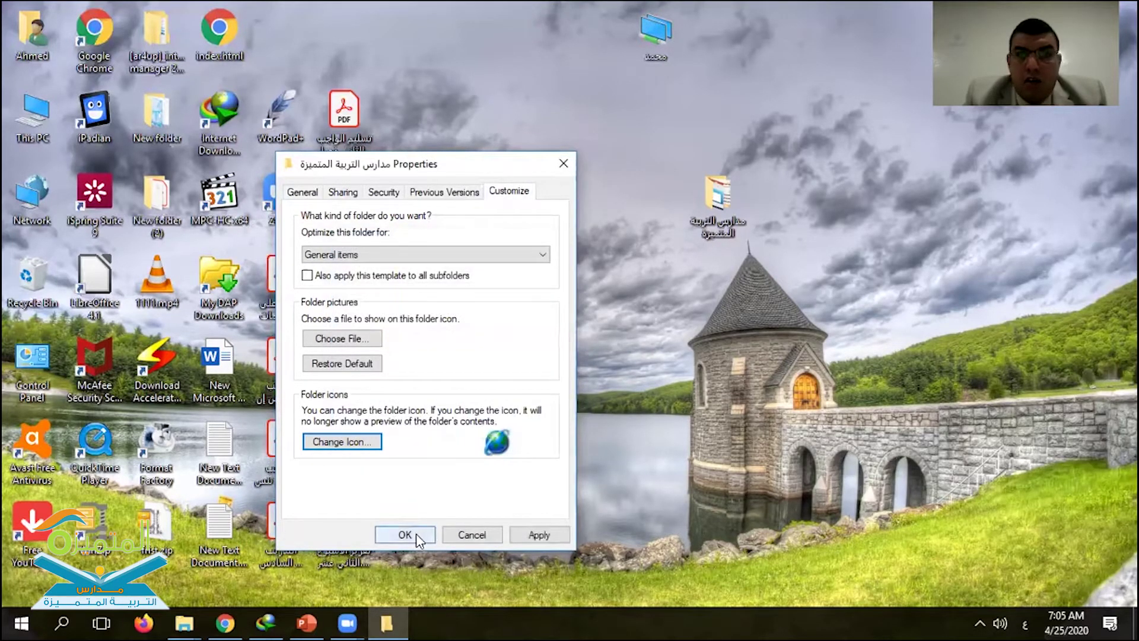
{"action": "left_click", "coordinate": [416, 533]}
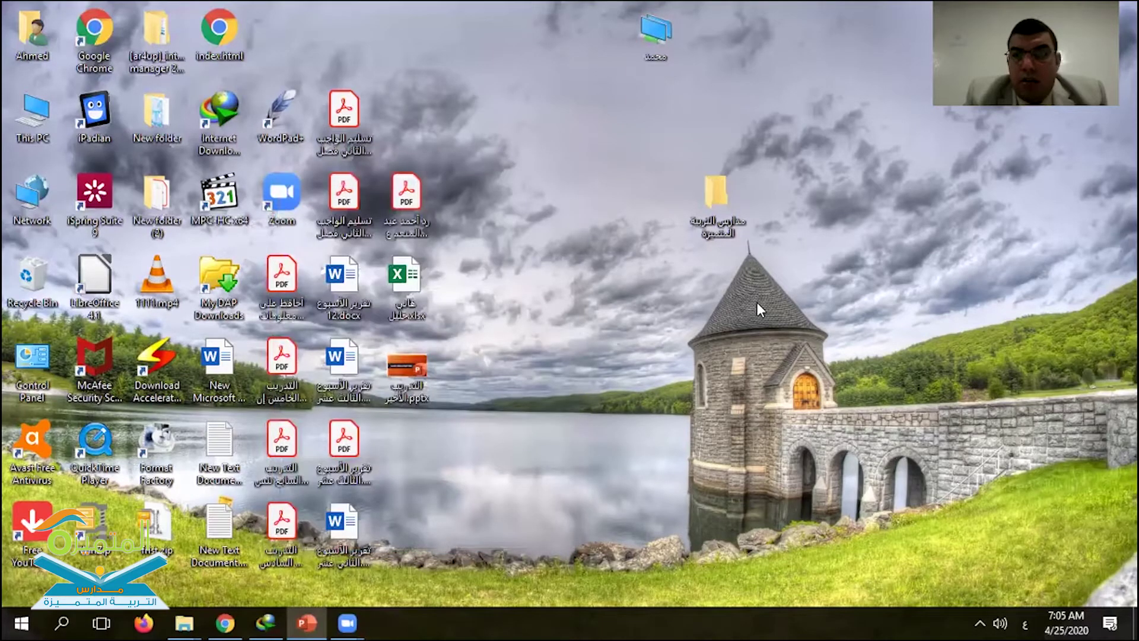
Assign the network drive icon with the green connector from shell32.dll to the "مدارس التربية المتميزة" folder and move it one grid column left.
{"action": "right_click", "coordinate": [723, 205]}
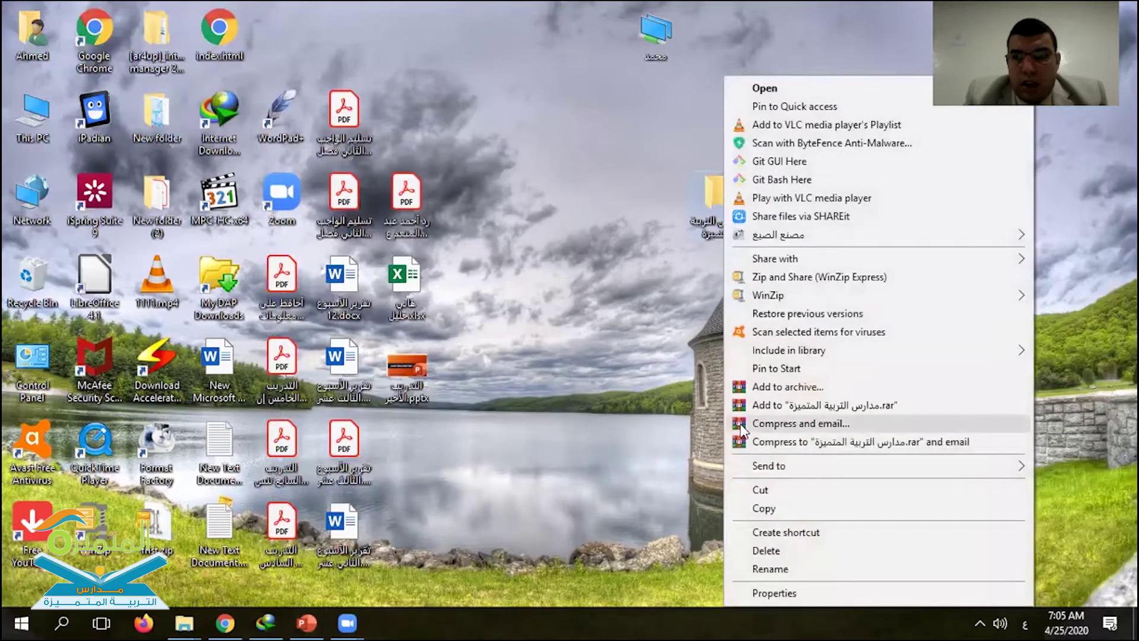
{"action": "left_click", "coordinate": [765, 593]}
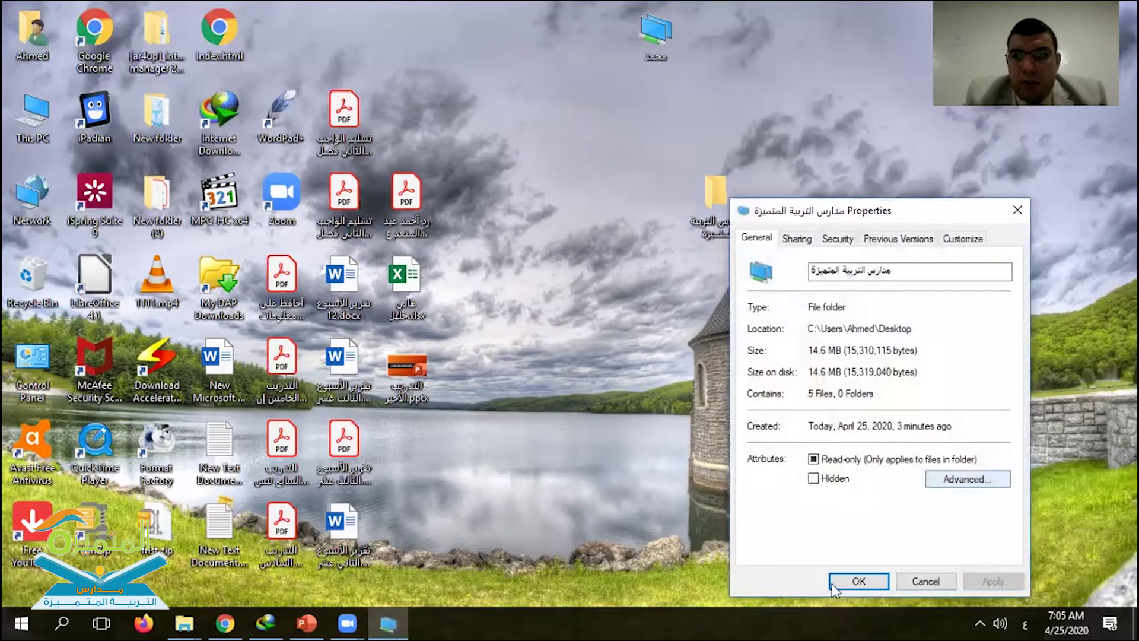
{"action": "left_click", "coordinate": [962, 239]}
{"action": "left_click", "coordinate": [792, 489]}
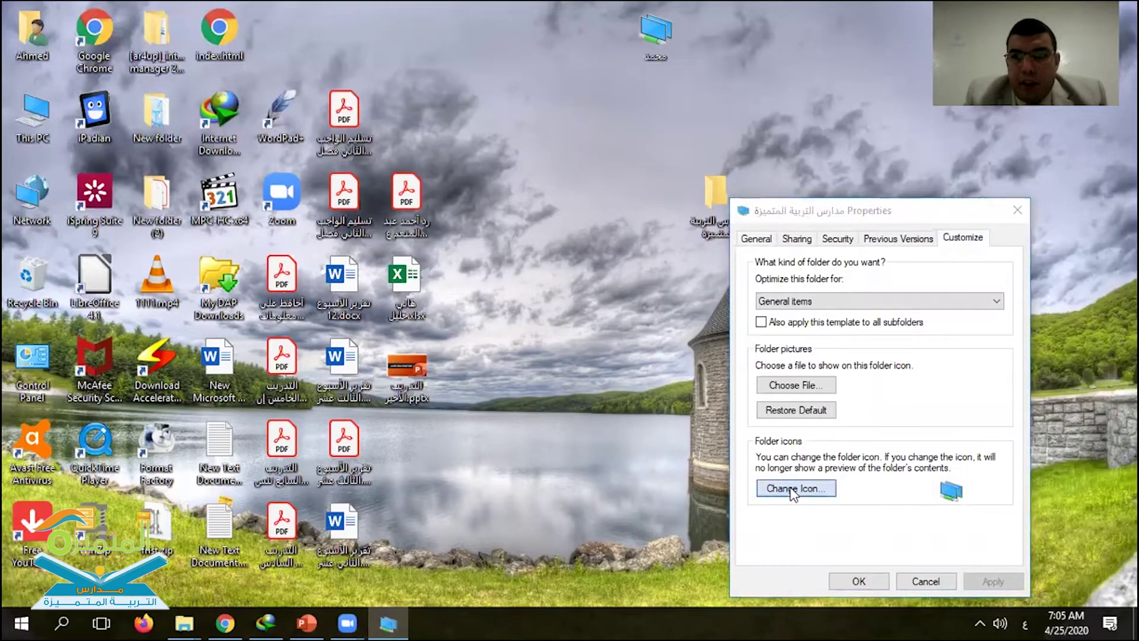
{"action": "left_click", "coordinate": [884, 432]}
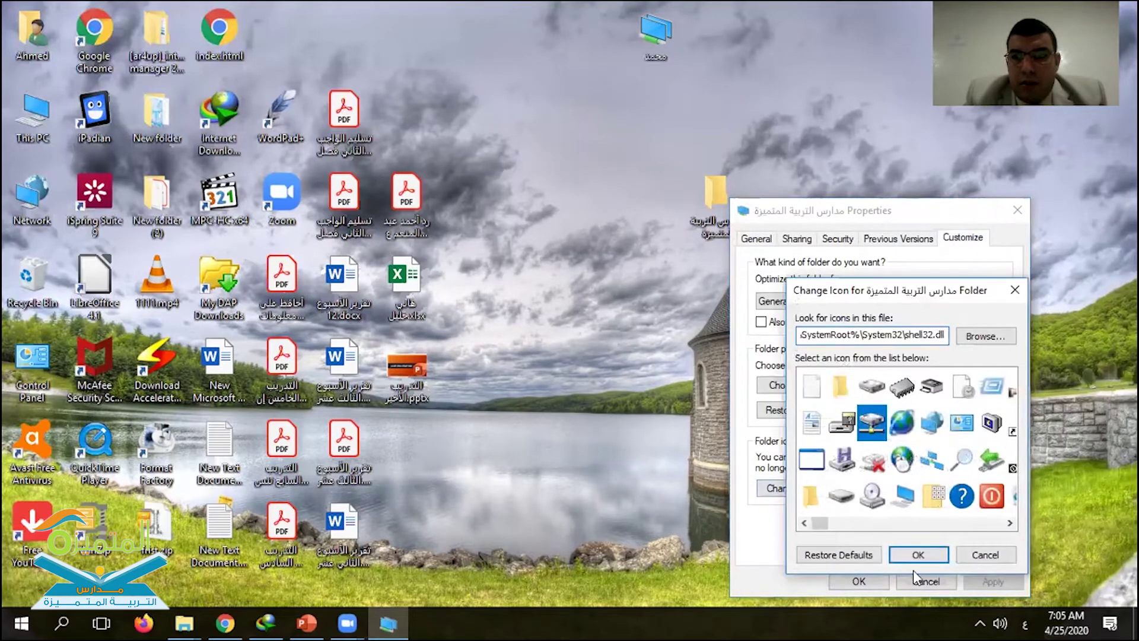
{"action": "left_click", "coordinate": [919, 555]}
{"action": "left_click", "coordinate": [860, 581]}
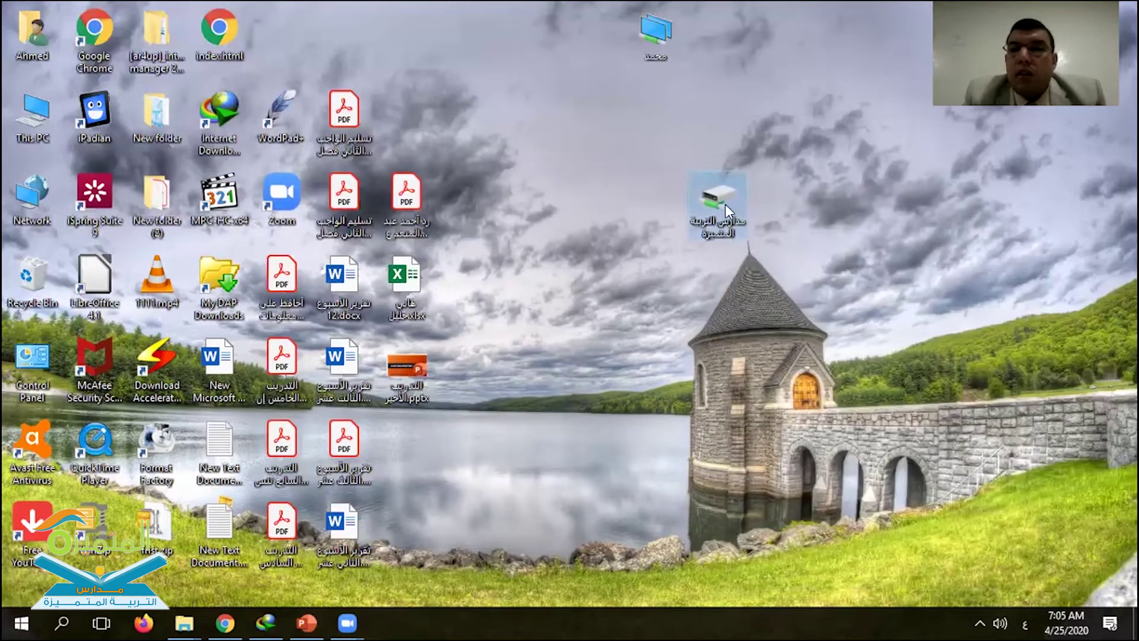
{"action": "left_click_drag", "start_coordinate": [718, 201], "coordinate": [656, 202]}
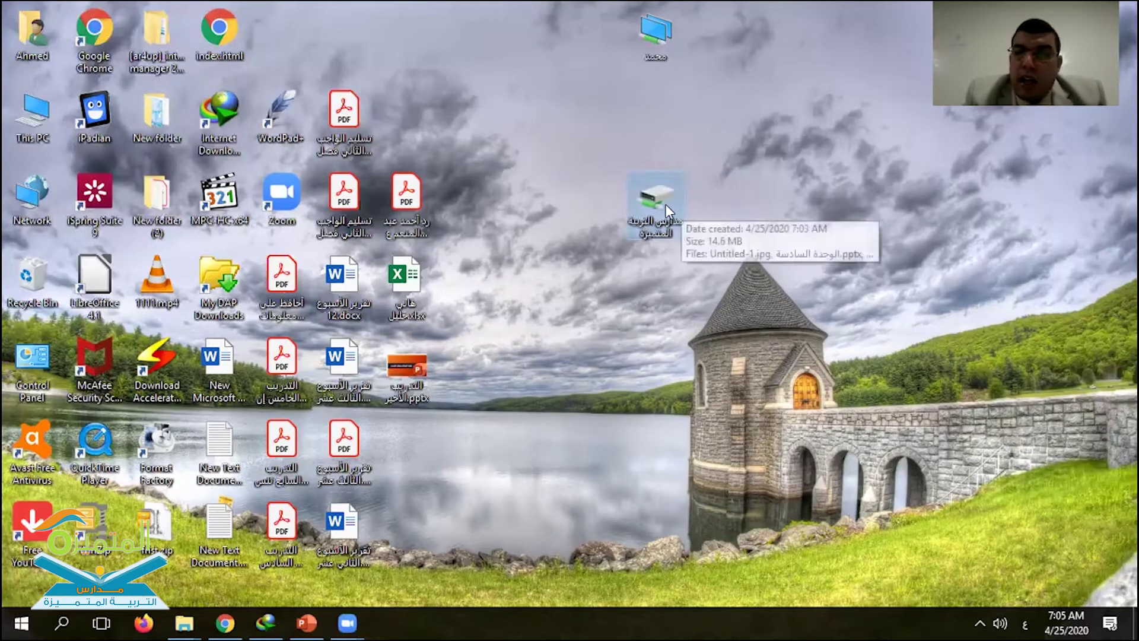
Change the "مدارس التربية المتميزة" folder's icon to the blank window icon from shell32.dll and apply the properties.
{"action": "right_click", "coordinate": [662, 214]}
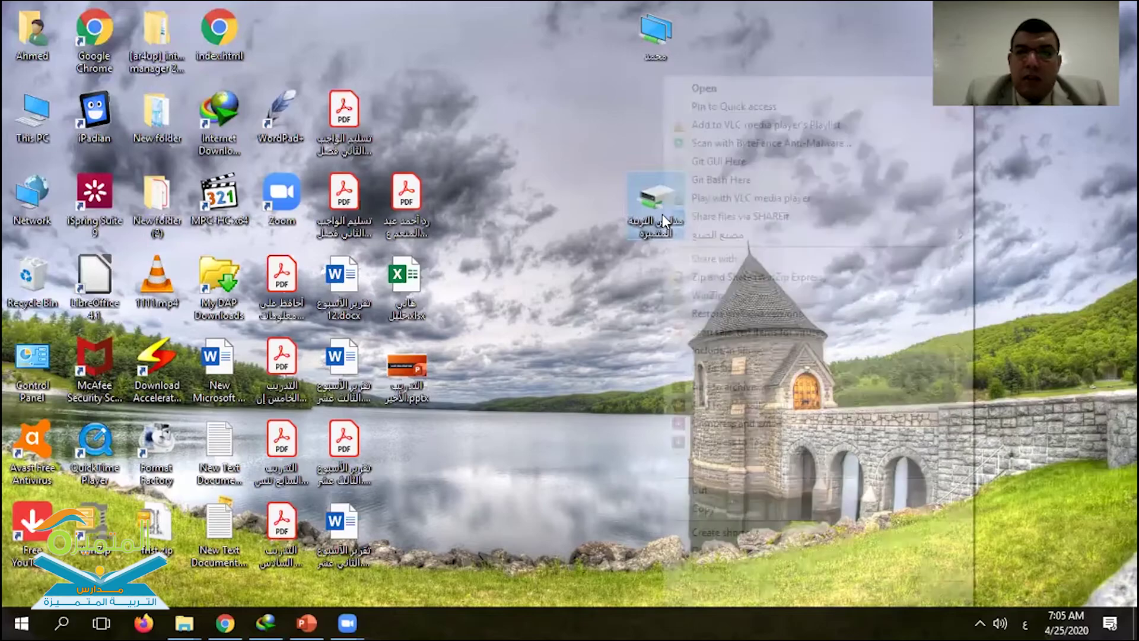
{"action": "left_click", "coordinate": [728, 592]}
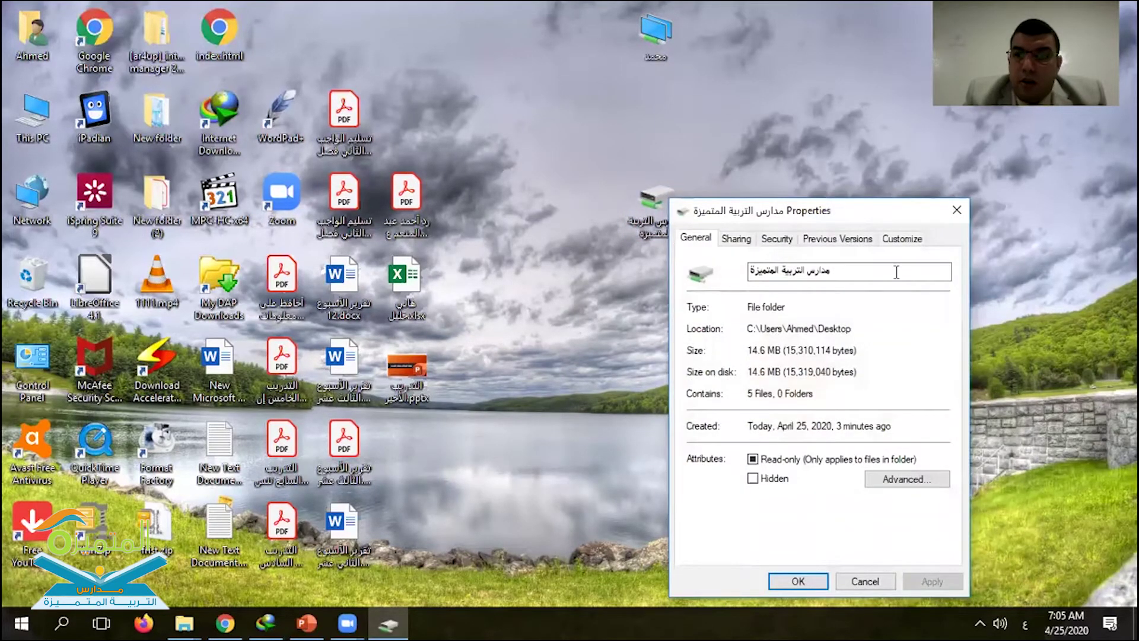
{"action": "left_click", "coordinate": [902, 239]}
{"action": "left_click", "coordinate": [752, 491]}
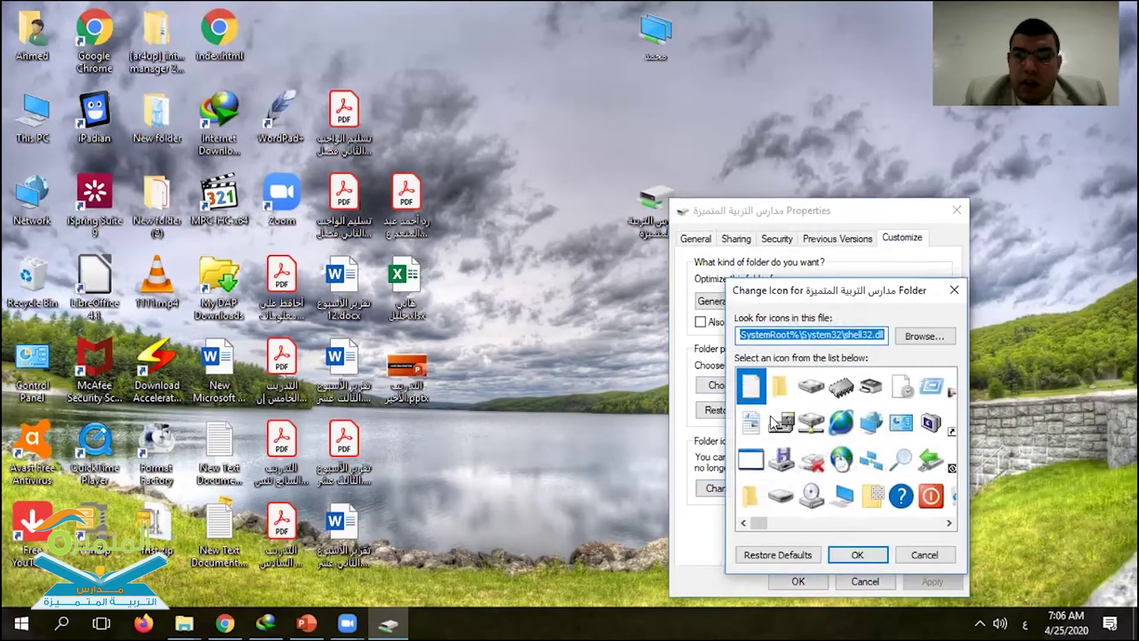
{"action": "left_click", "coordinate": [752, 458]}
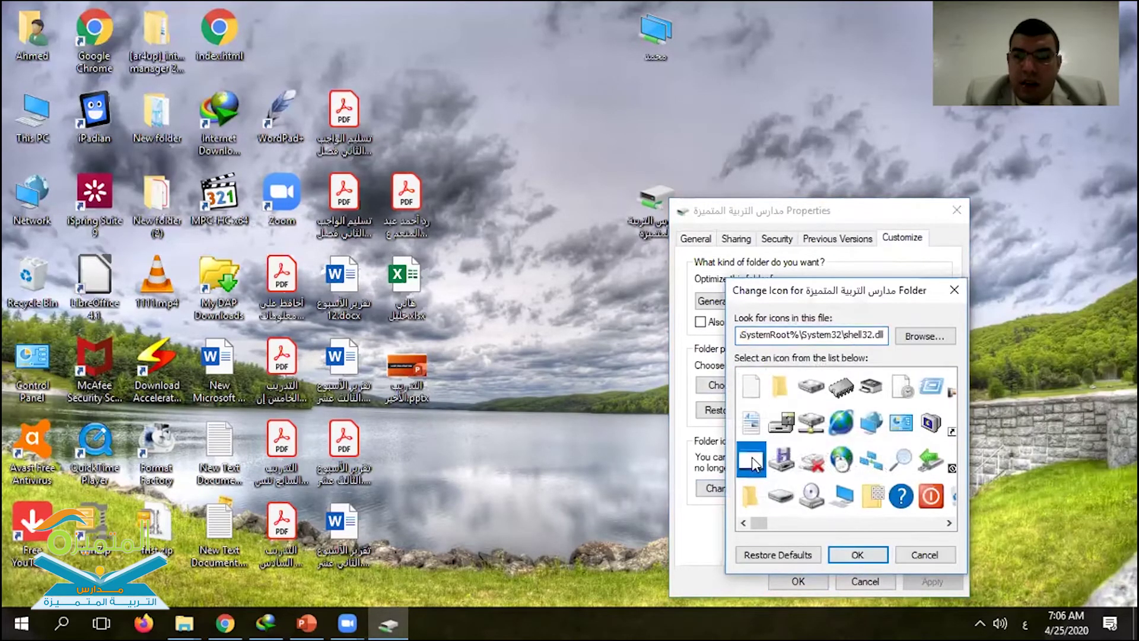
{"action": "left_click", "coordinate": [858, 552]}
{"action": "left_click", "coordinate": [807, 579]}
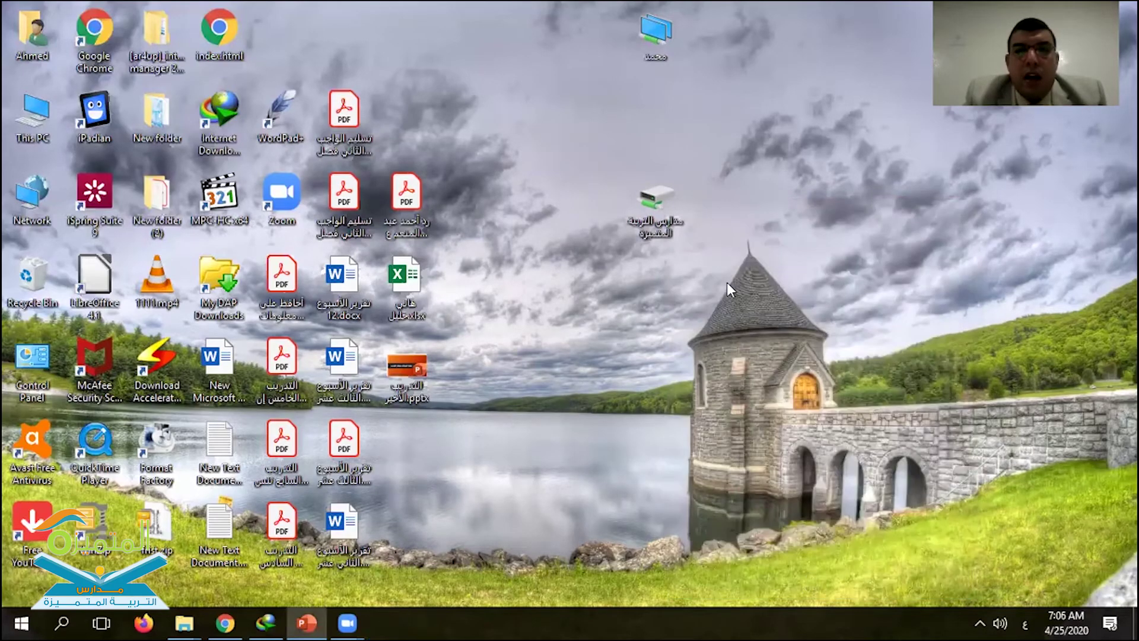